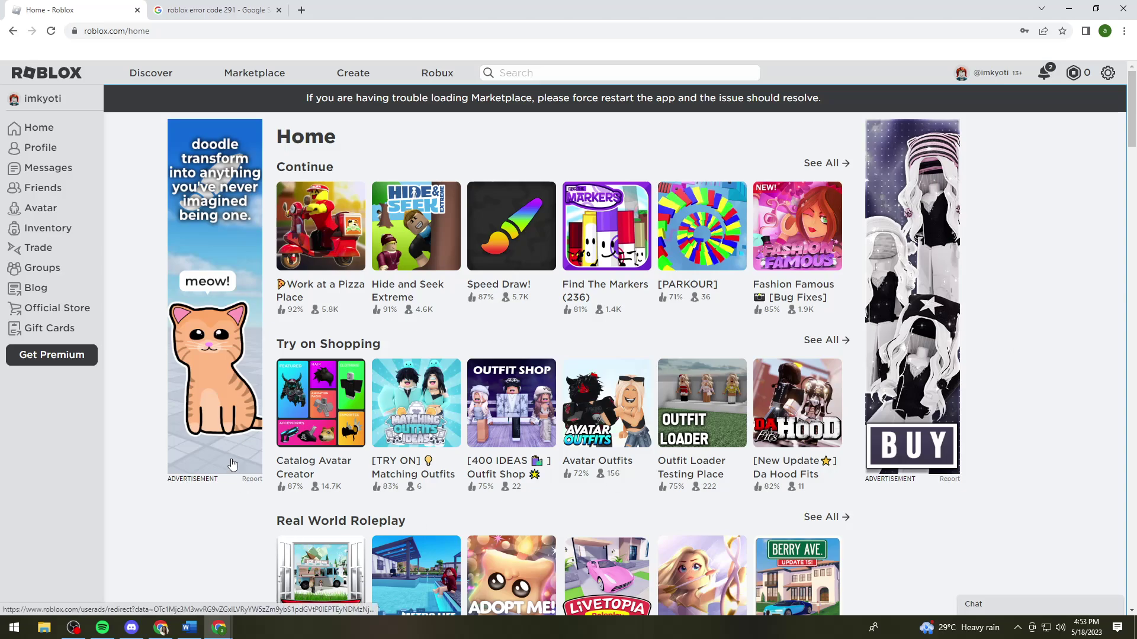
- Review the error code 291 search results, then switch back to the 'Home - Roblox' tab
{"action": "left_click", "coordinate": [178, 8]}
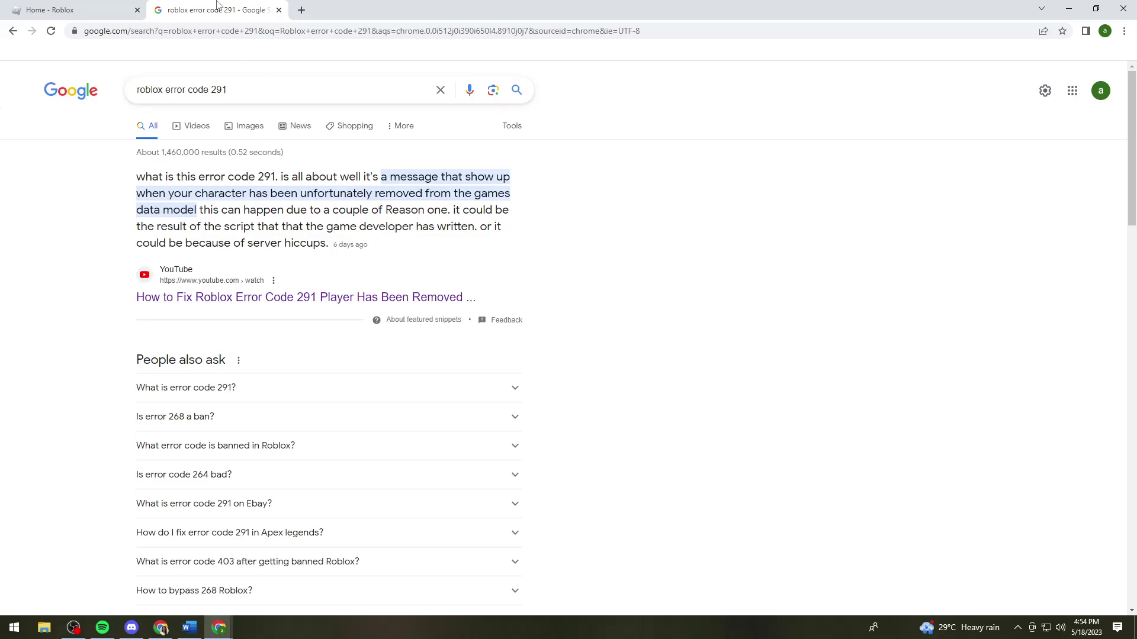
{"action": "left_click", "coordinate": [78, 7]}
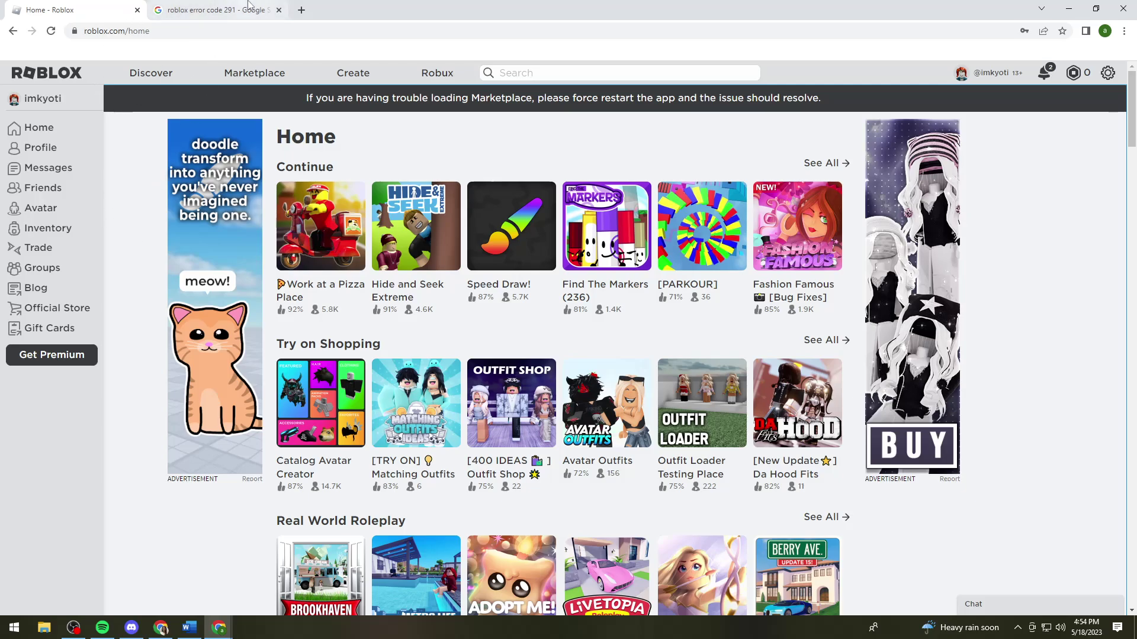
- Replace the error 291 search tab with a new tab loading help.roblox.com
{"action": "left_click", "coordinate": [302, 9]}
{"action": "middle_click", "coordinate": [234, 8]}
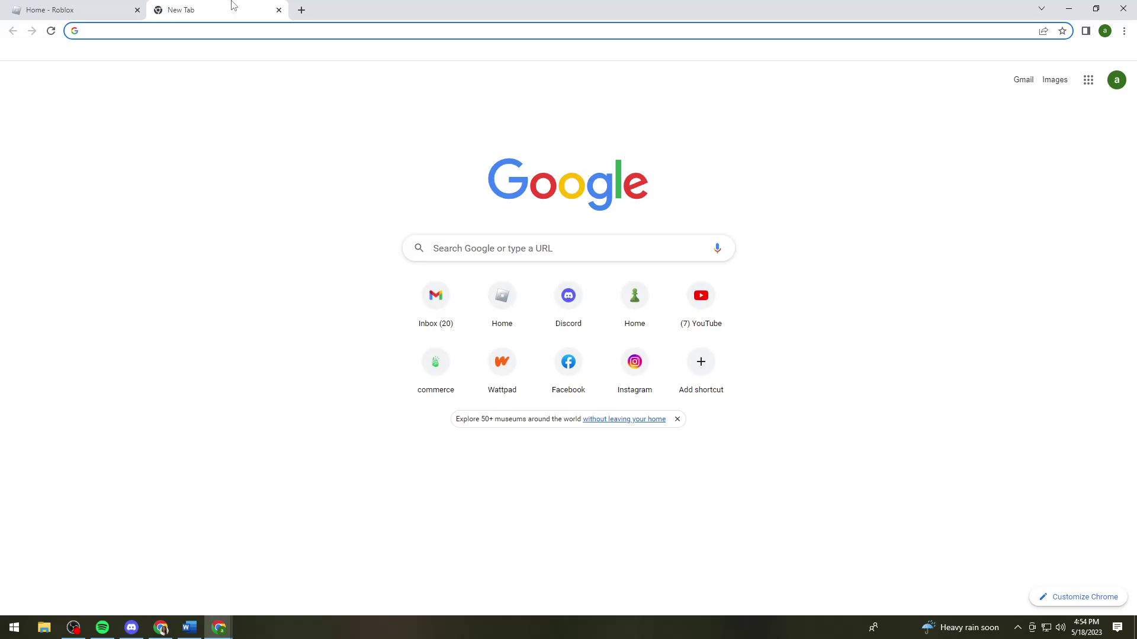
{"action": "type", "text": "he"}
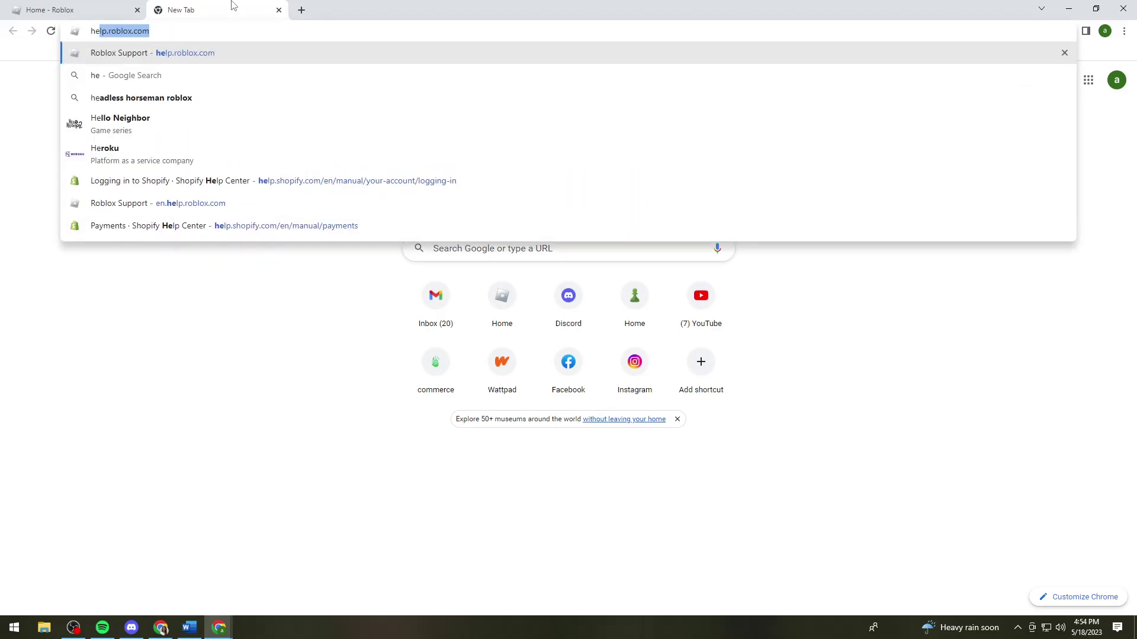
{"action": "key", "text": "End"}
{"action": "key", "text": "Return"}
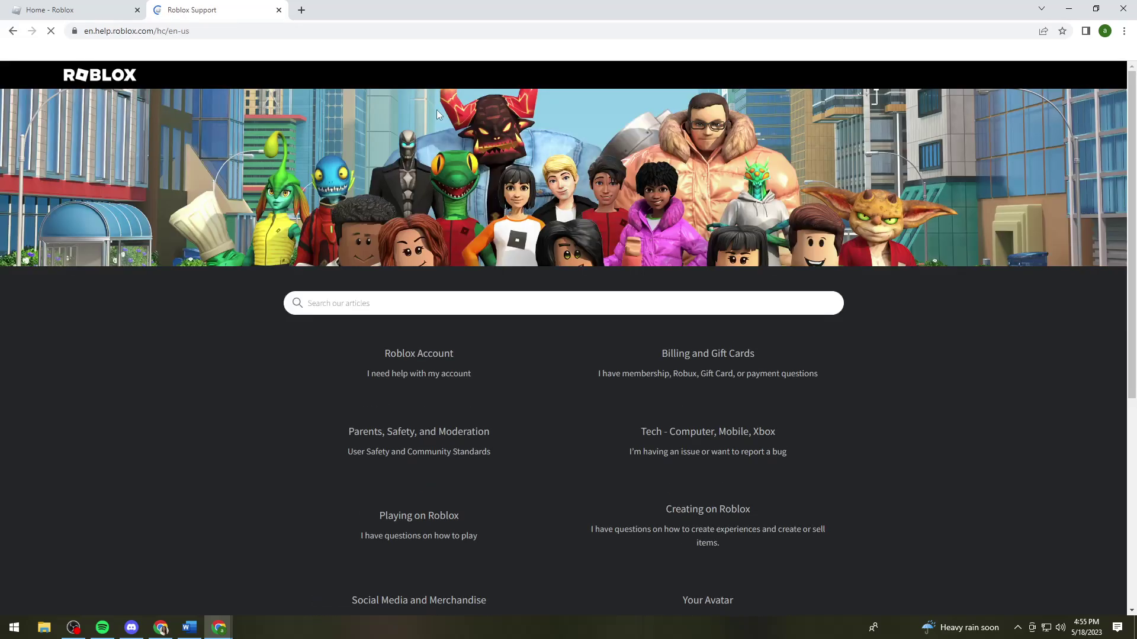
{"action": "scroll", "coordinate": [1038, 288], "scroll_direction": "down", "scroll_amount": 2}
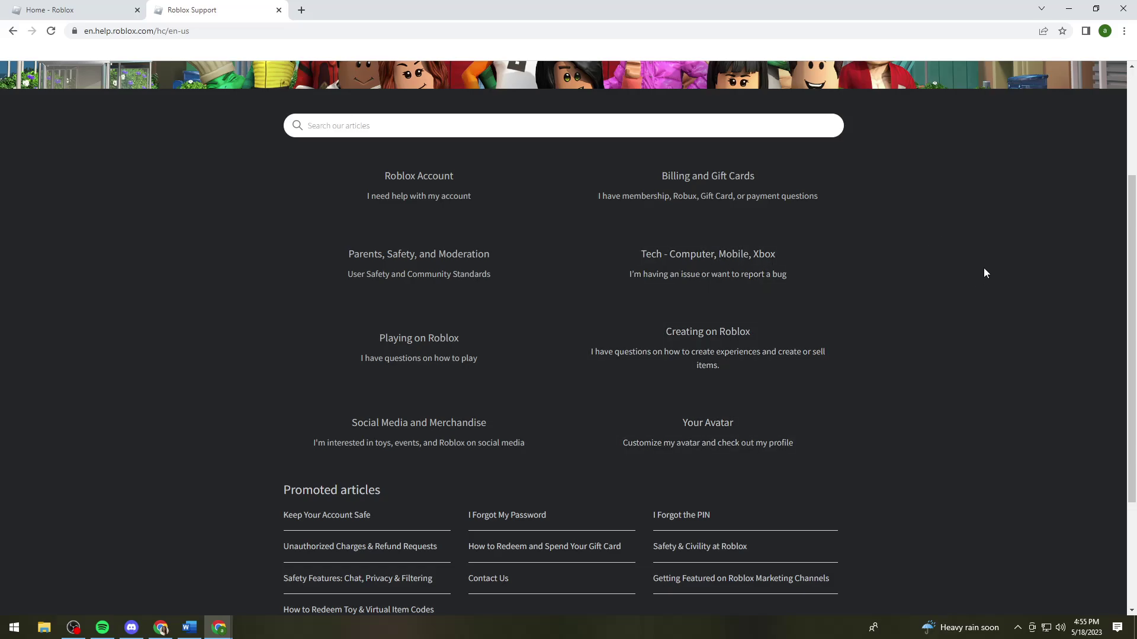
{"action": "scroll", "coordinate": [91, 326], "scroll_direction": "up", "scroll_amount": 1}
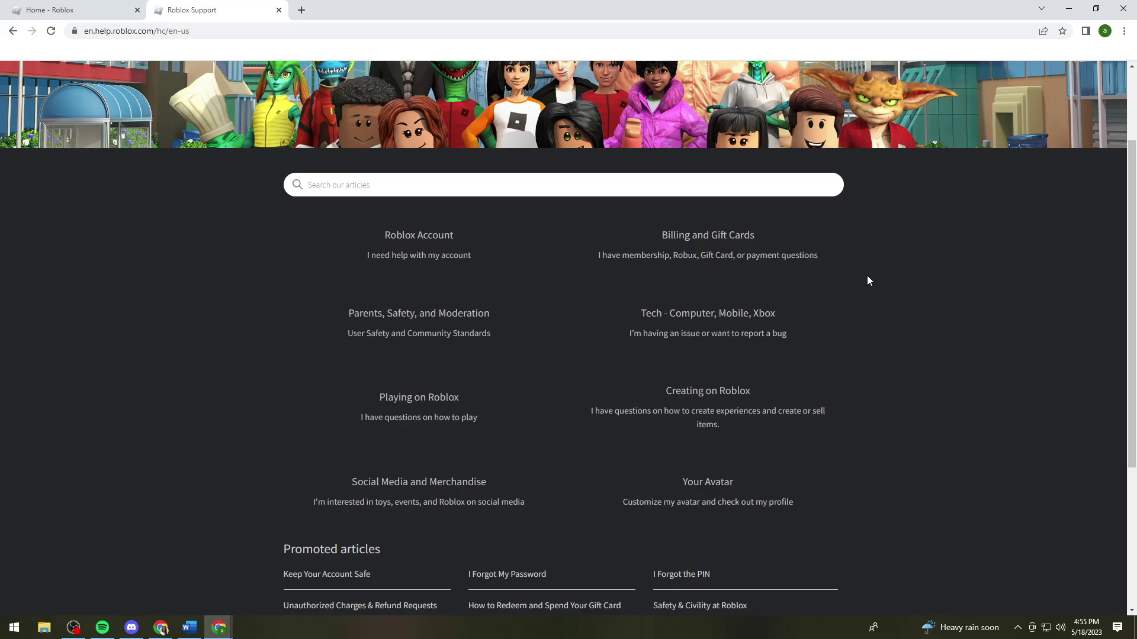
{"action": "scroll", "coordinate": [1042, 290], "scroll_direction": "down", "scroll_amount": 2}
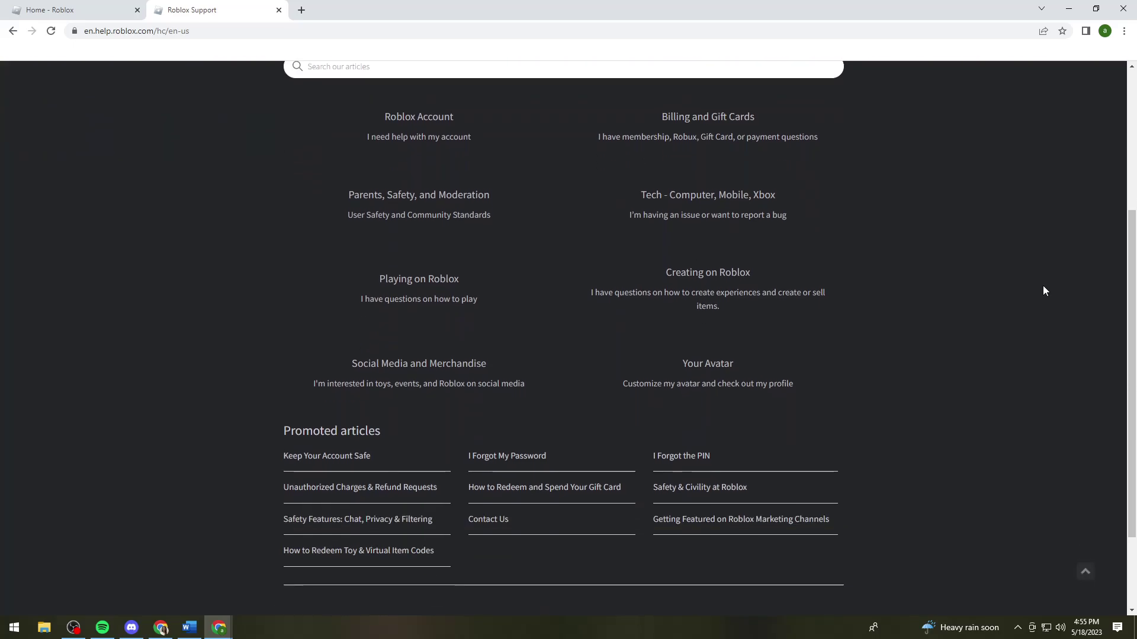
{"action": "scroll", "coordinate": [946, 459], "scroll_direction": "up", "scroll_amount": 2}
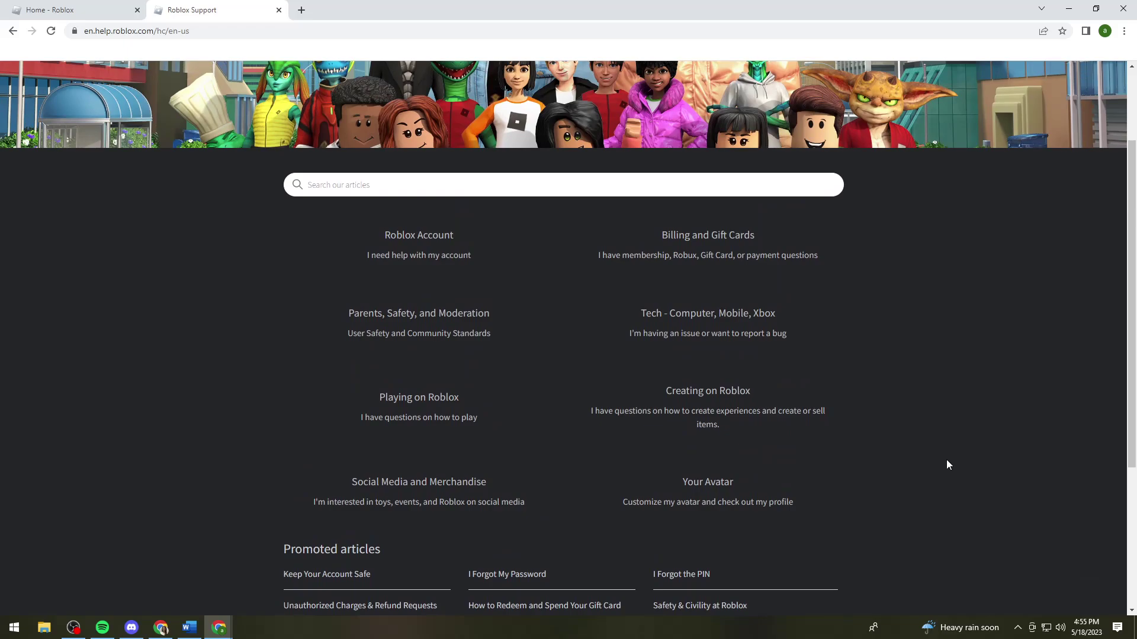
{"action": "scroll", "coordinate": [936, 458], "scroll_direction": "down", "scroll_amount": 1}
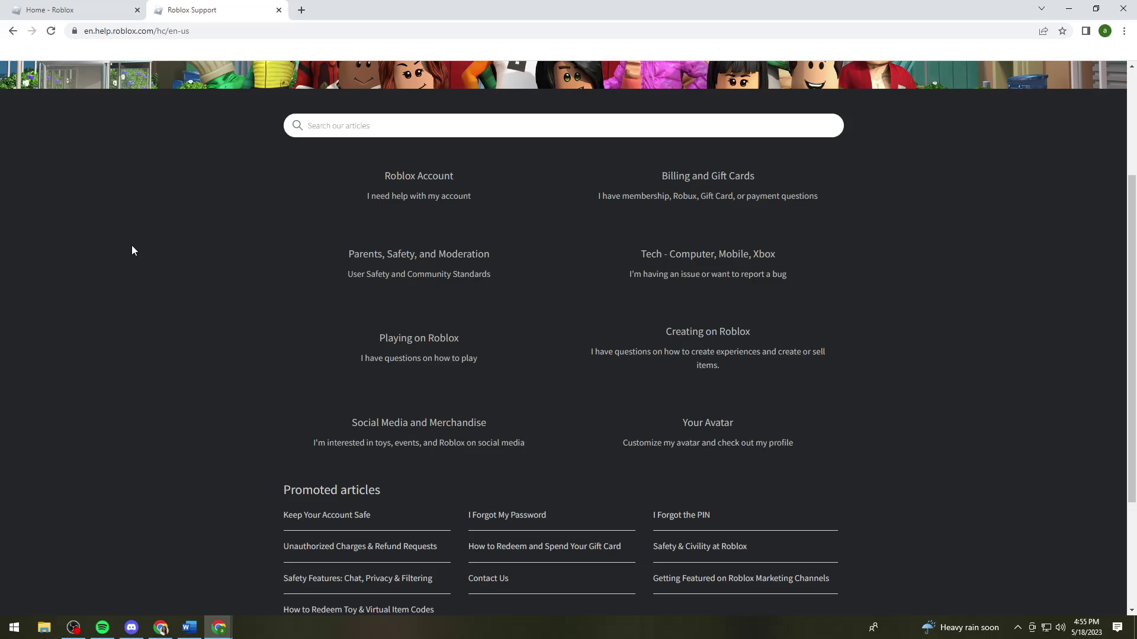
- Bring the 'Home - Roblox' tab to the front, leaving Roblox Support open
{"action": "left_click", "coordinate": [62, 9]}
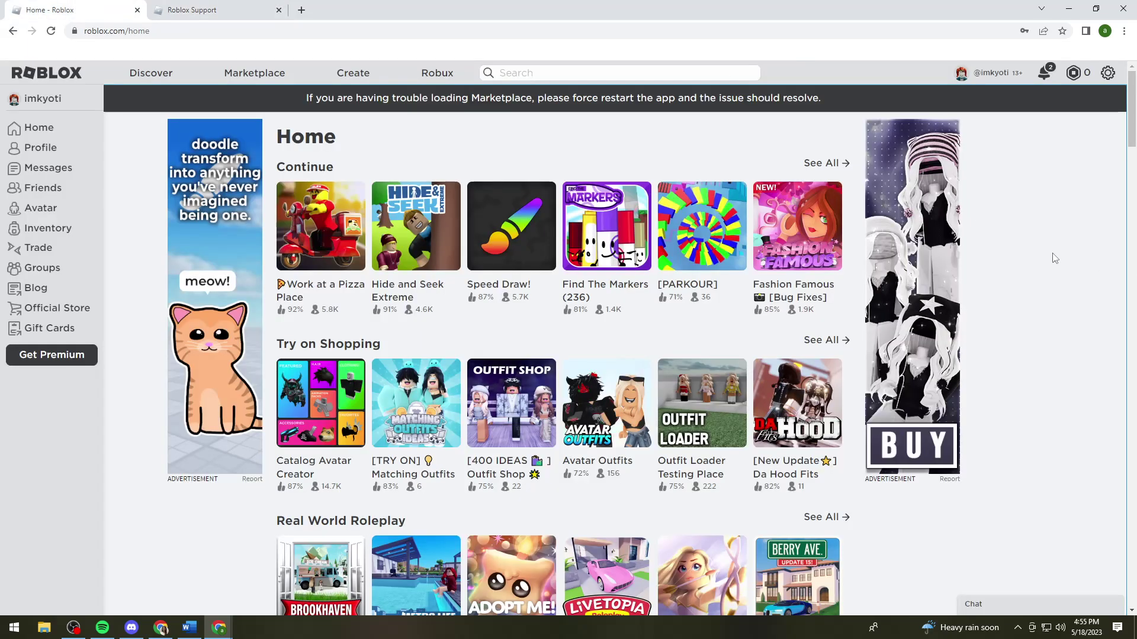